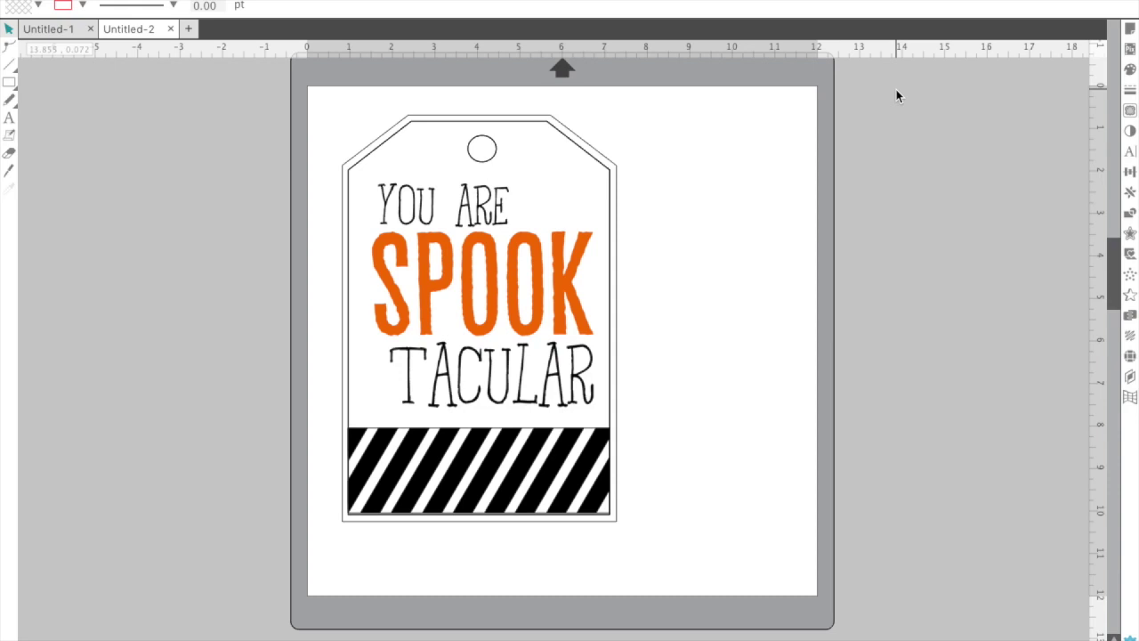
# - Set the page to Letter (8.5 x 11.0 in) and show both the print and cut borders
pyautogui.click(1132, 31)
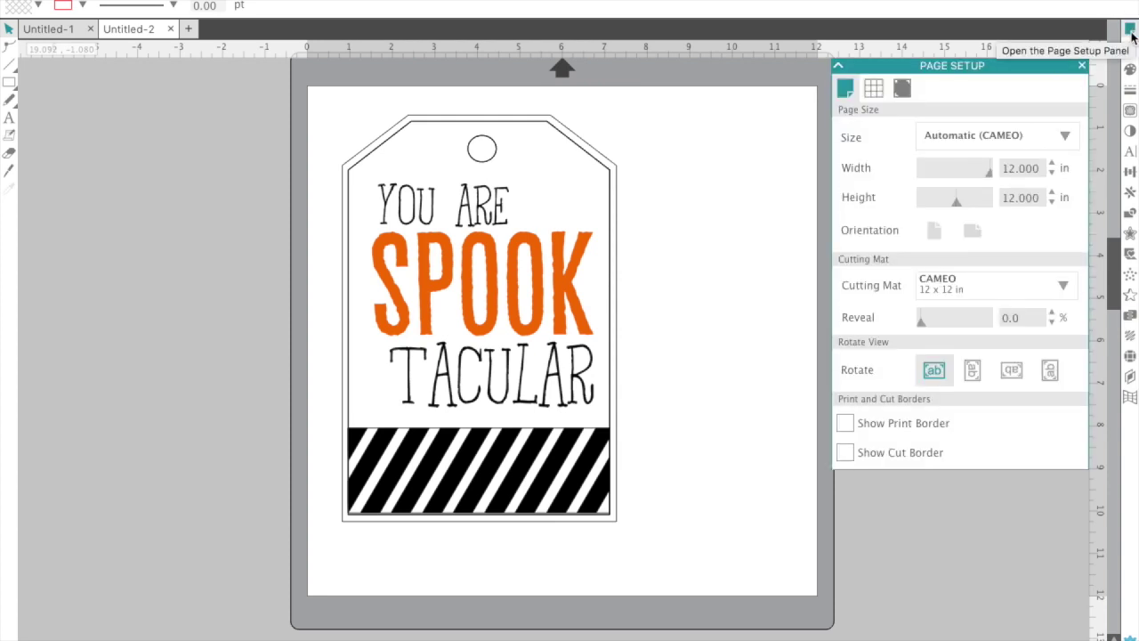
pyautogui.click(1034, 142)
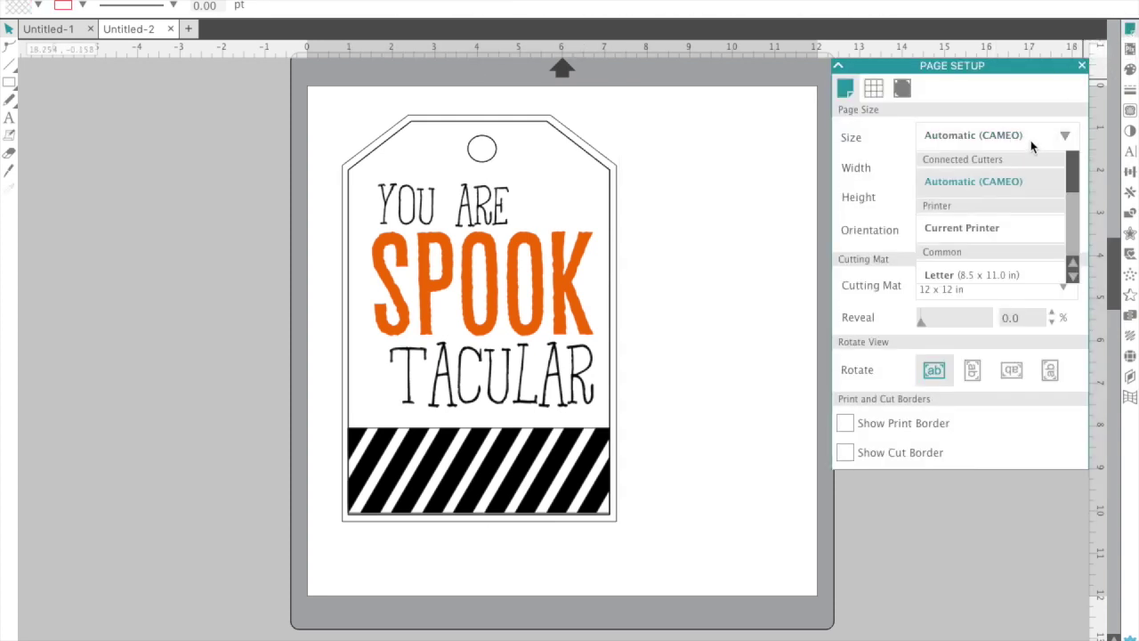
pyautogui.click(1005, 276)
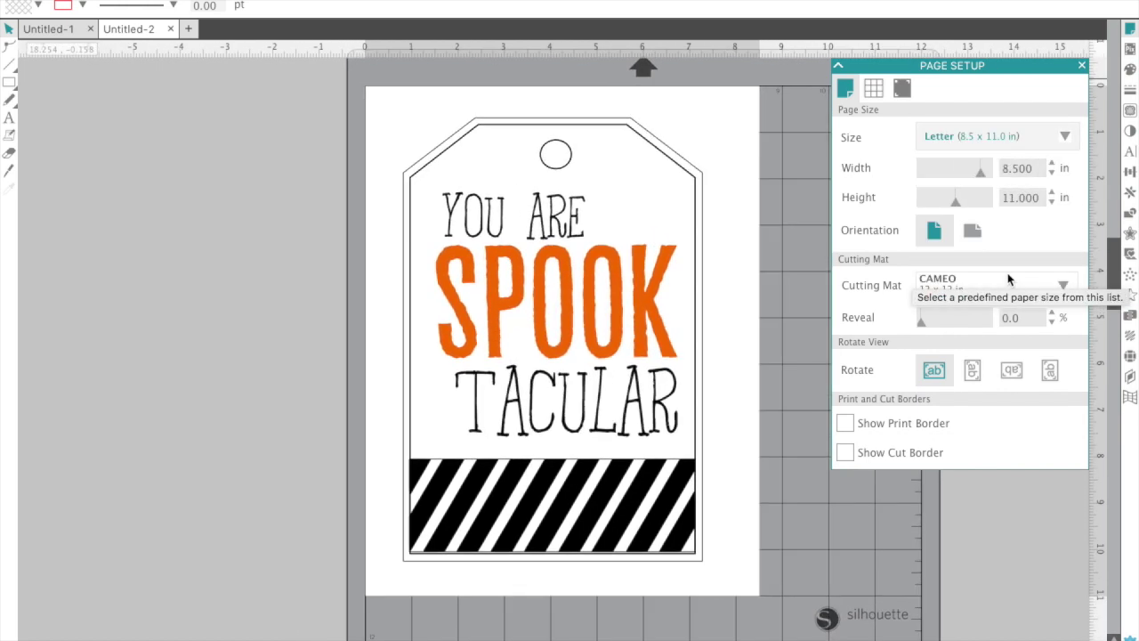
pyautogui.click(845, 424)
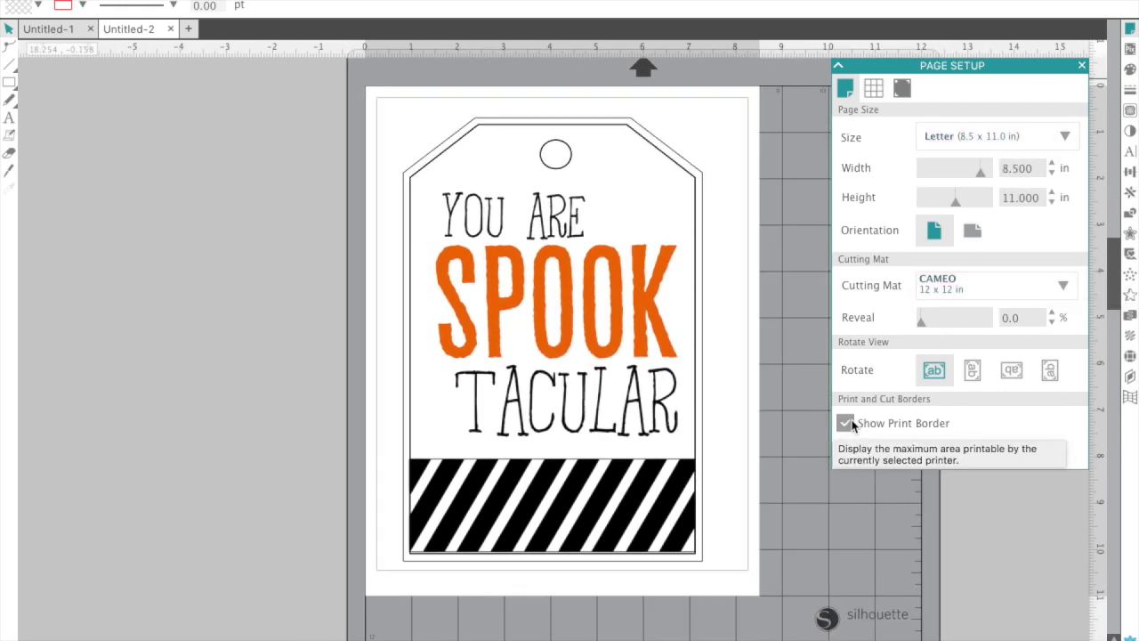
pyautogui.click(845, 454)
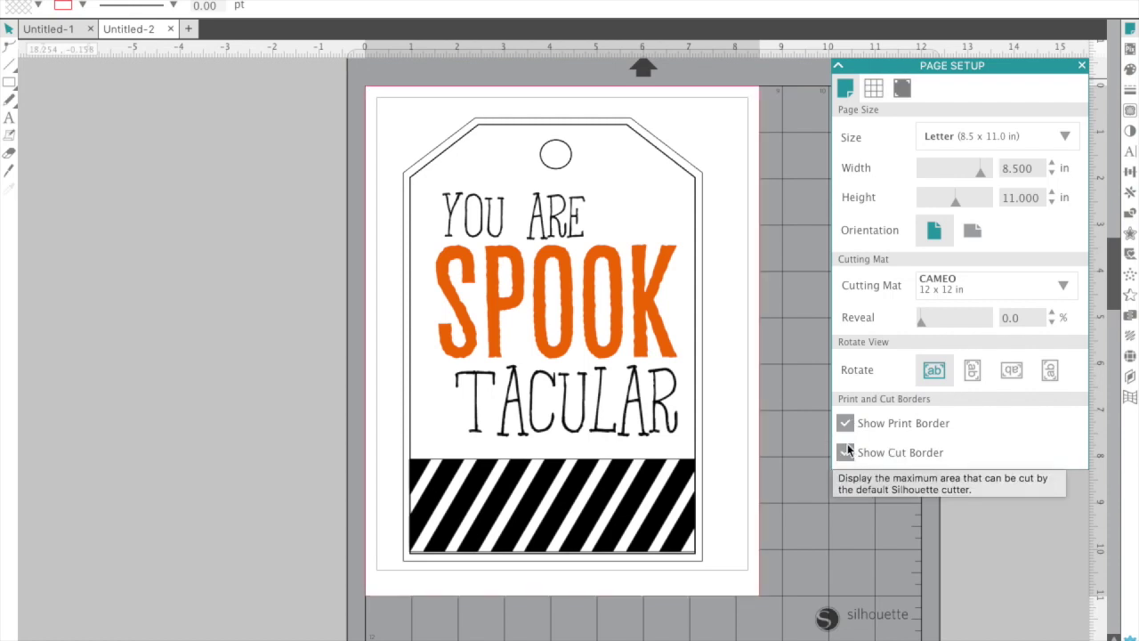
# - Add Type 1 registration marks with length 0.250 in, thickness 1.00 and inset 0.394 in
pyautogui.click(904, 91)
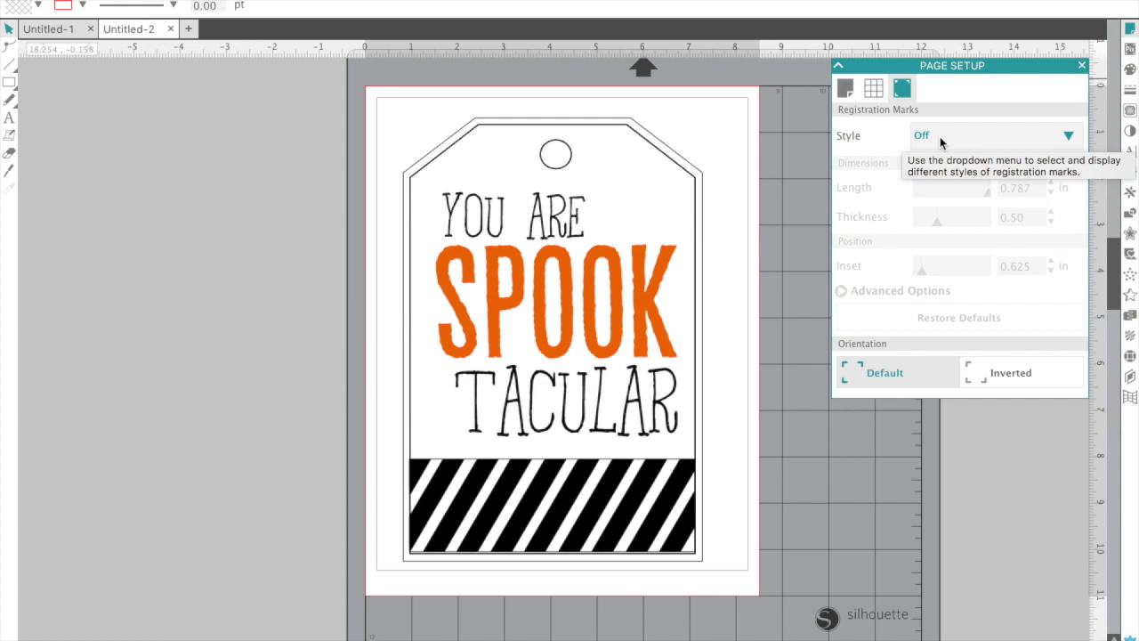
pyautogui.click(940, 136)
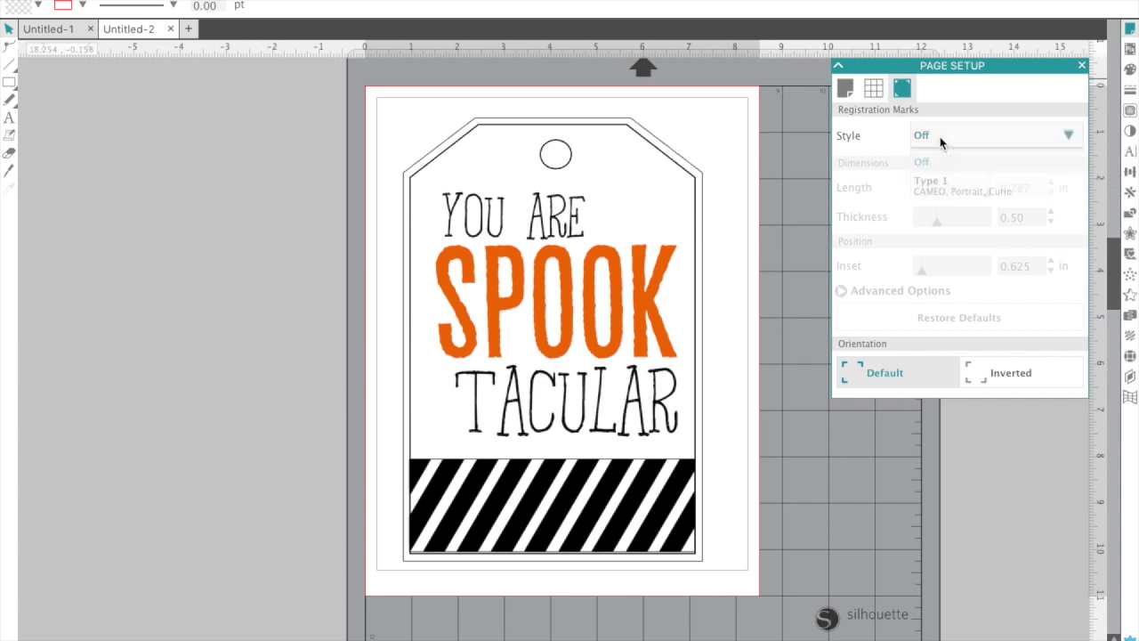
pyautogui.click(951, 188)
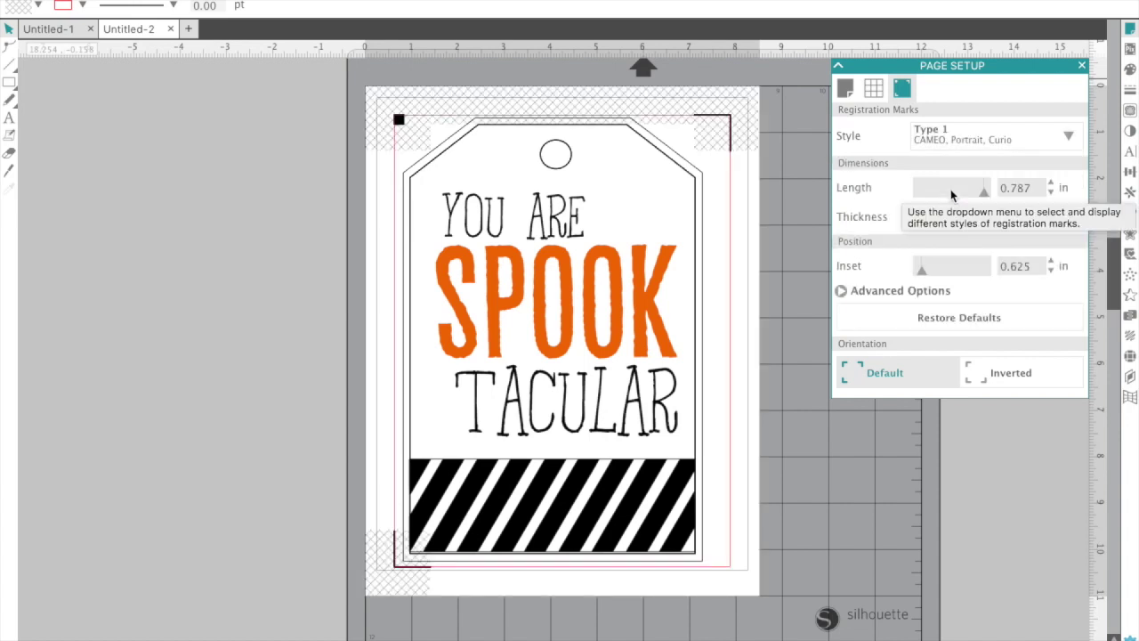
pyautogui.moveTo(983, 191); pyautogui.dragTo(910, 199)
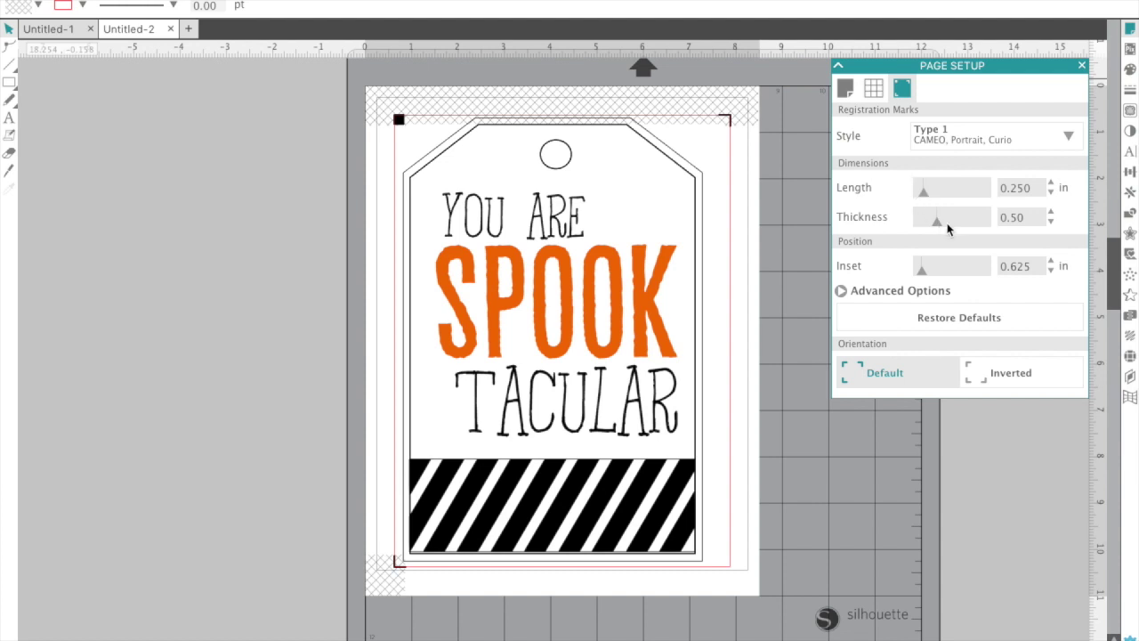
pyautogui.moveTo(936, 229); pyautogui.dragTo(996, 224)
pyautogui.click(920, 273)
pyautogui.moveTo(920, 275); pyautogui.dragTo(908, 276)
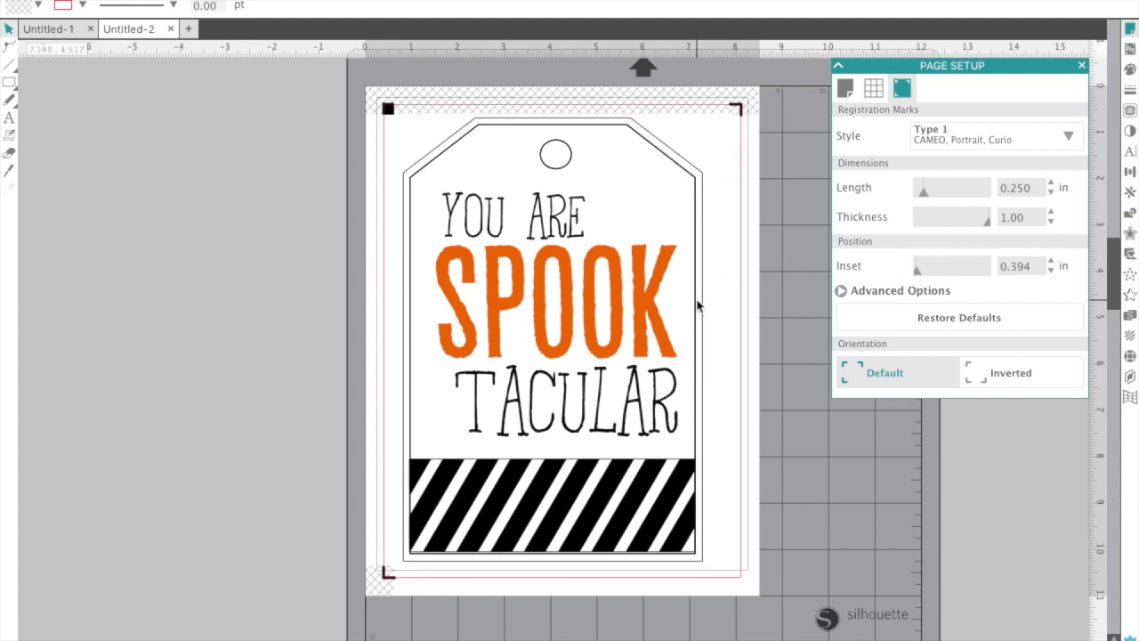
pyautogui.click(660, 338)
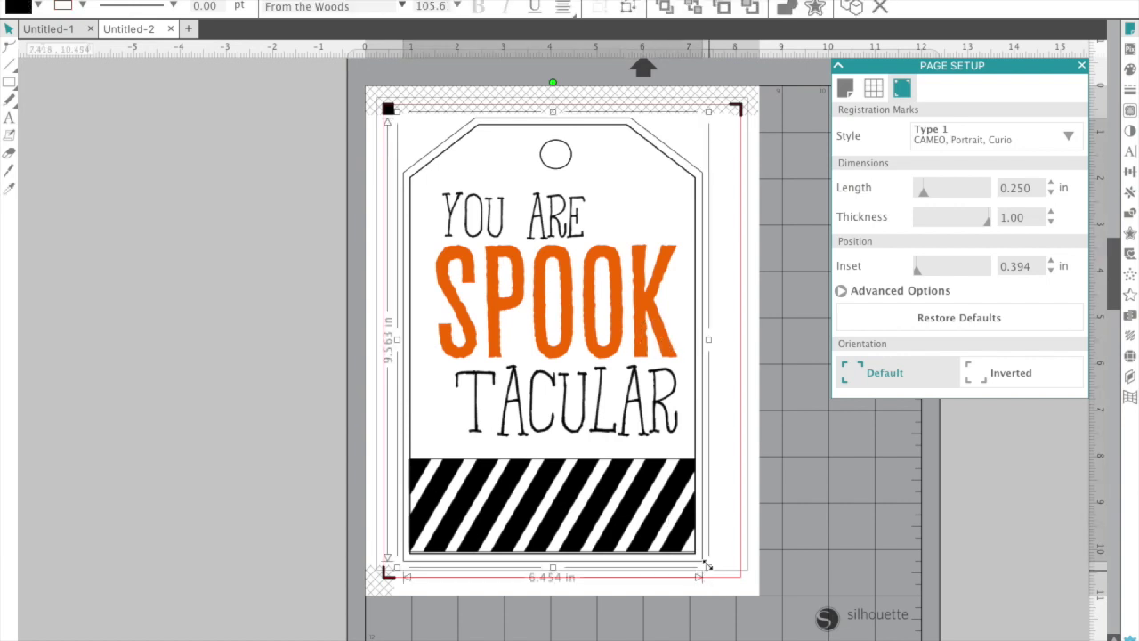
# - Resize the Spooktacular tag to about 2.058 x 3.049 in and move it to the top-left corner
pyautogui.moveTo(708, 567); pyautogui.dragTo(490, 281)
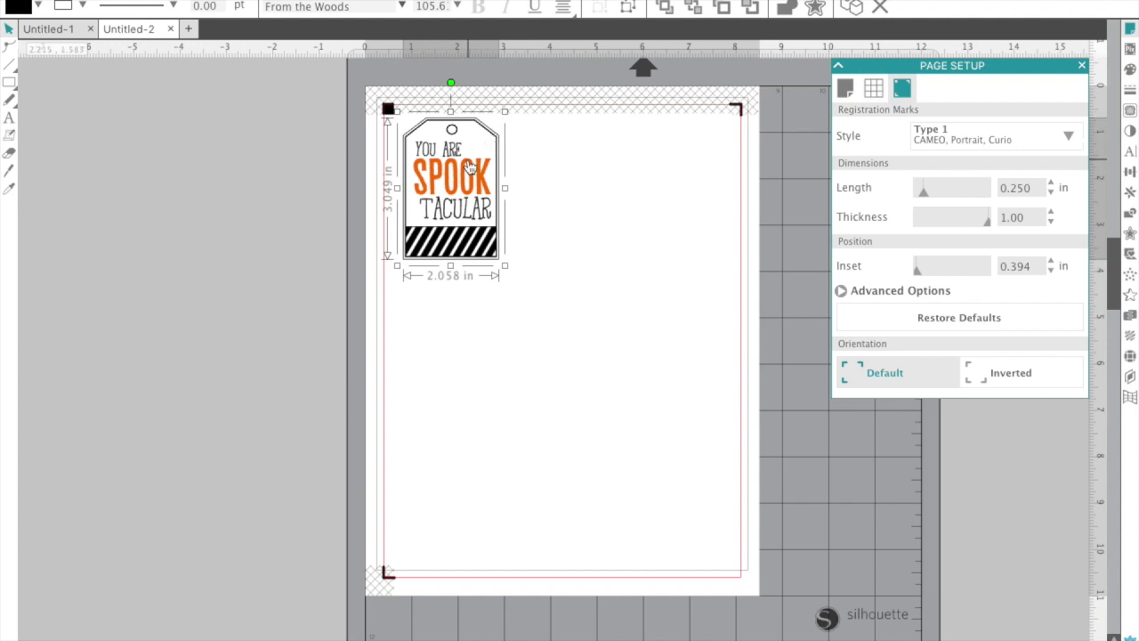
pyautogui.moveTo(470, 166); pyautogui.dragTo(460, 169)
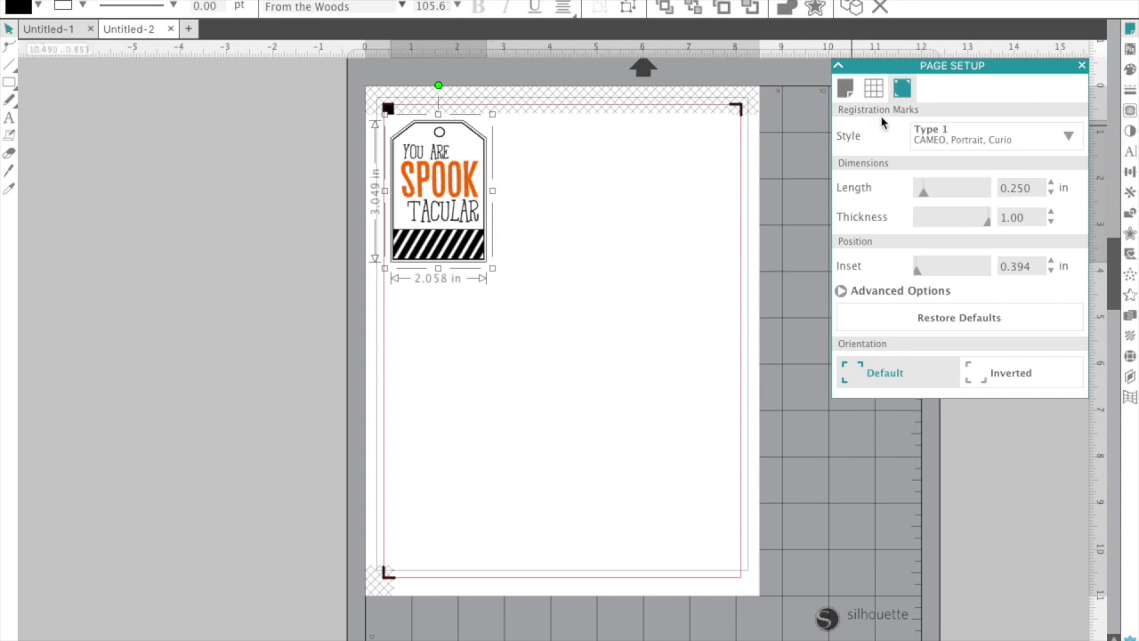
pyautogui.click(1082, 66)
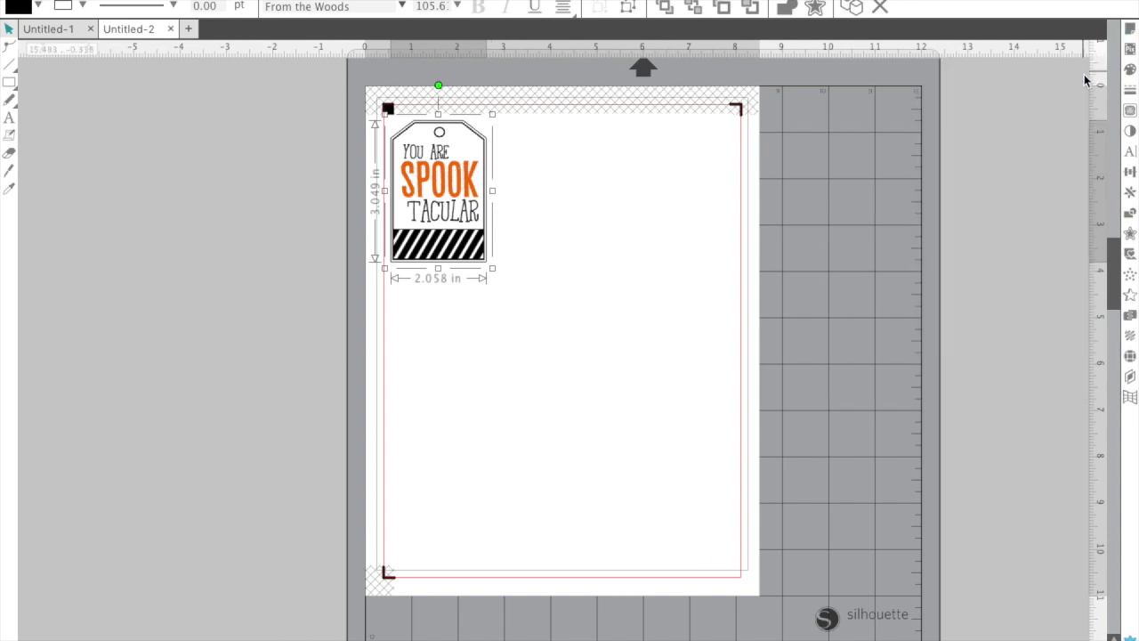
# - Use Replicate's Fill Page to tile nine tag copies in a 3 x 3 grid
pyautogui.click(1129, 194)
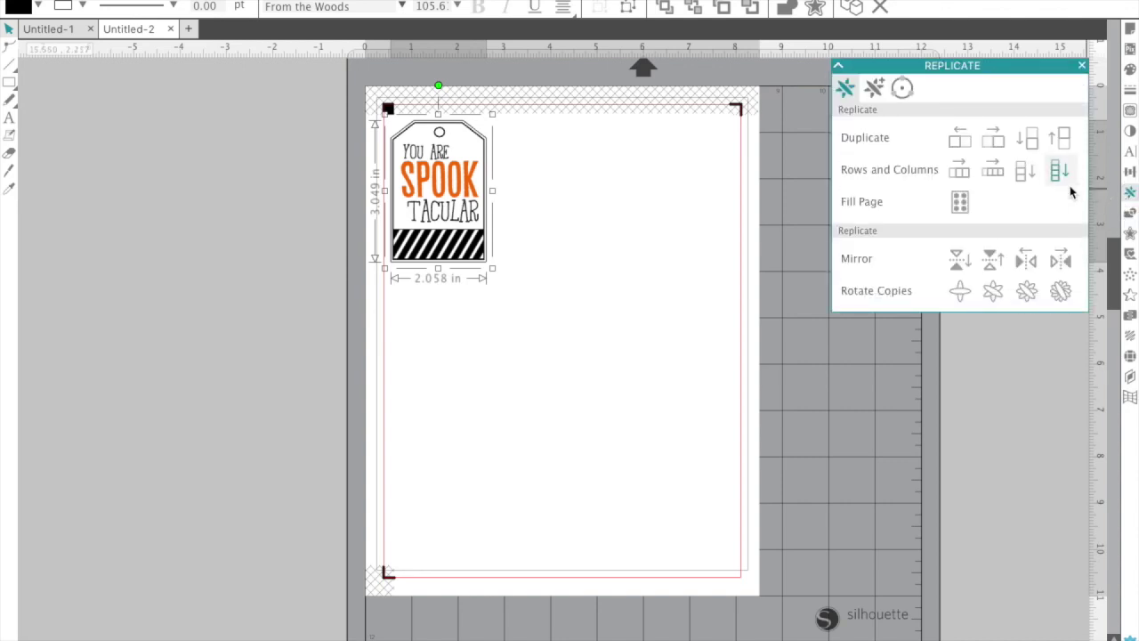
pyautogui.click(960, 203)
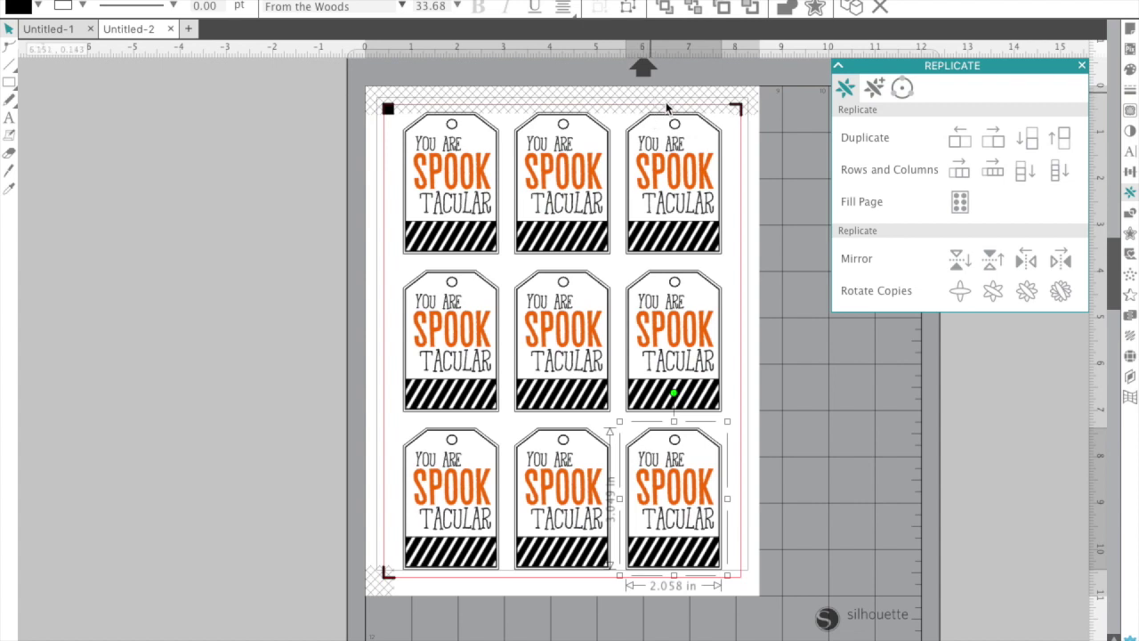
# - Nudge the top row of tags and shift the bottom row slightly up within the marks
pyautogui.moveTo(730, 156); pyautogui.dragTo(425, 149)
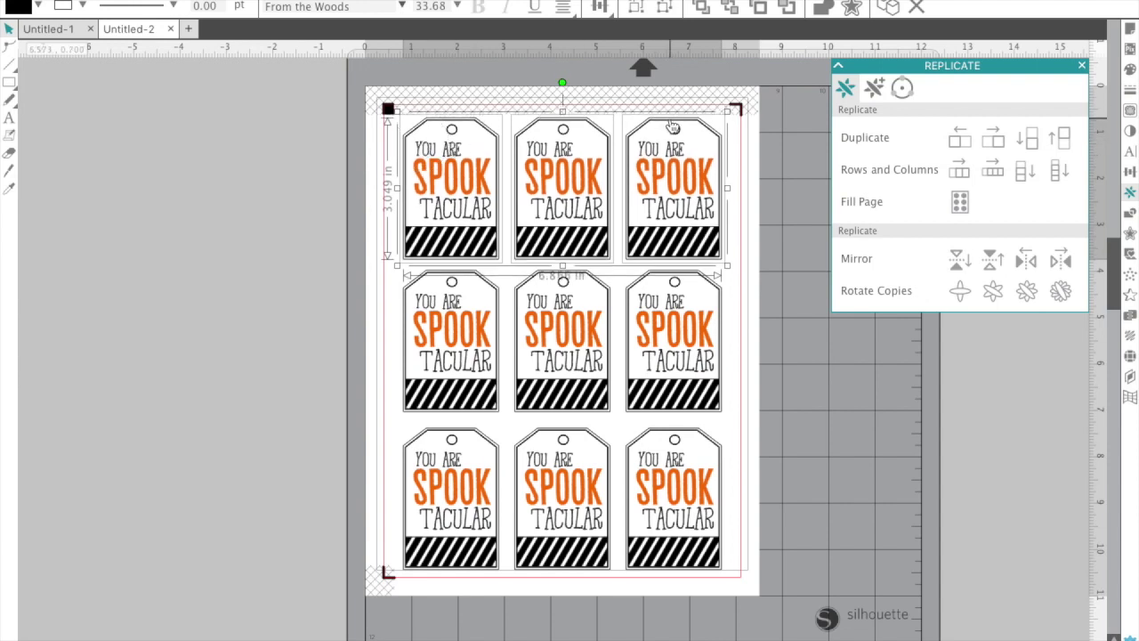
pyautogui.click(744, 175)
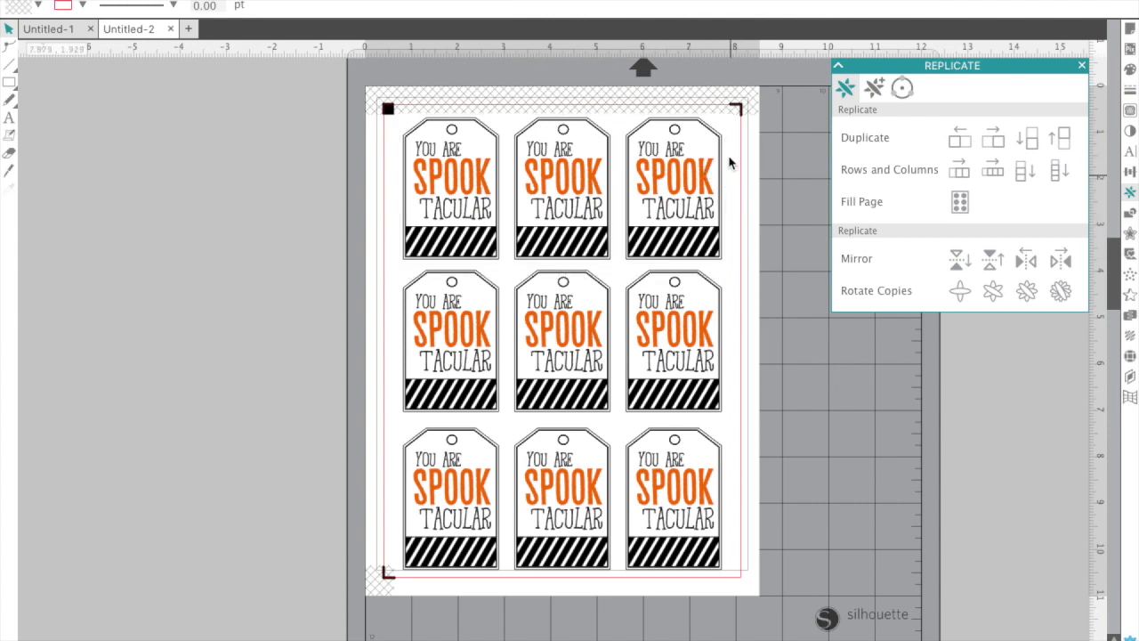
pyautogui.click(728, 529)
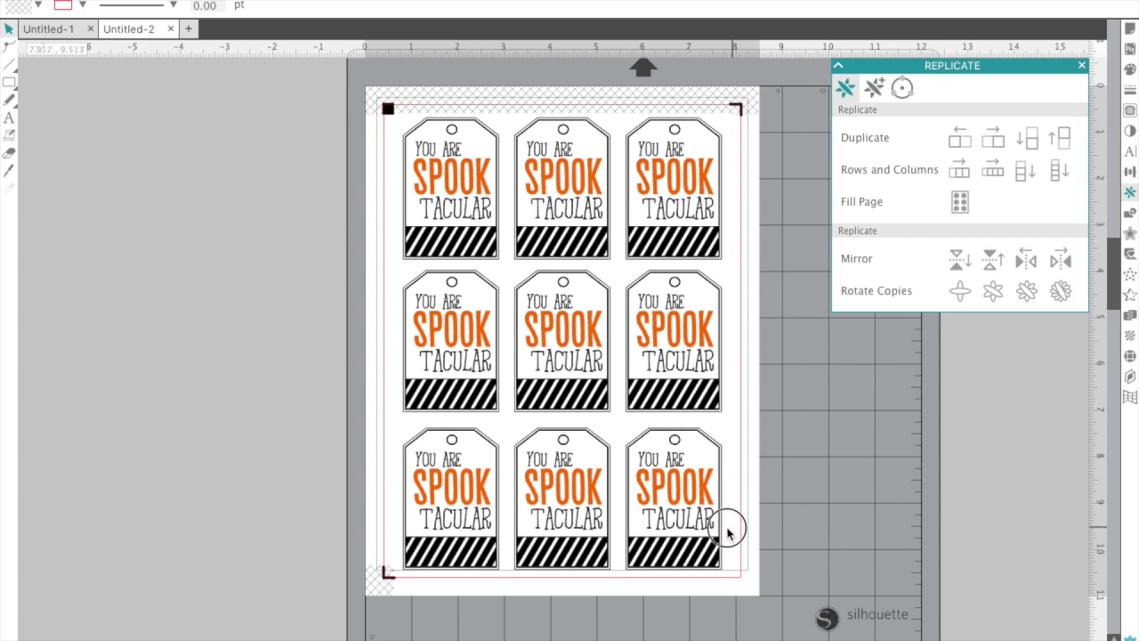
pyautogui.moveTo(443, 497); pyautogui.dragTo(443, 490)
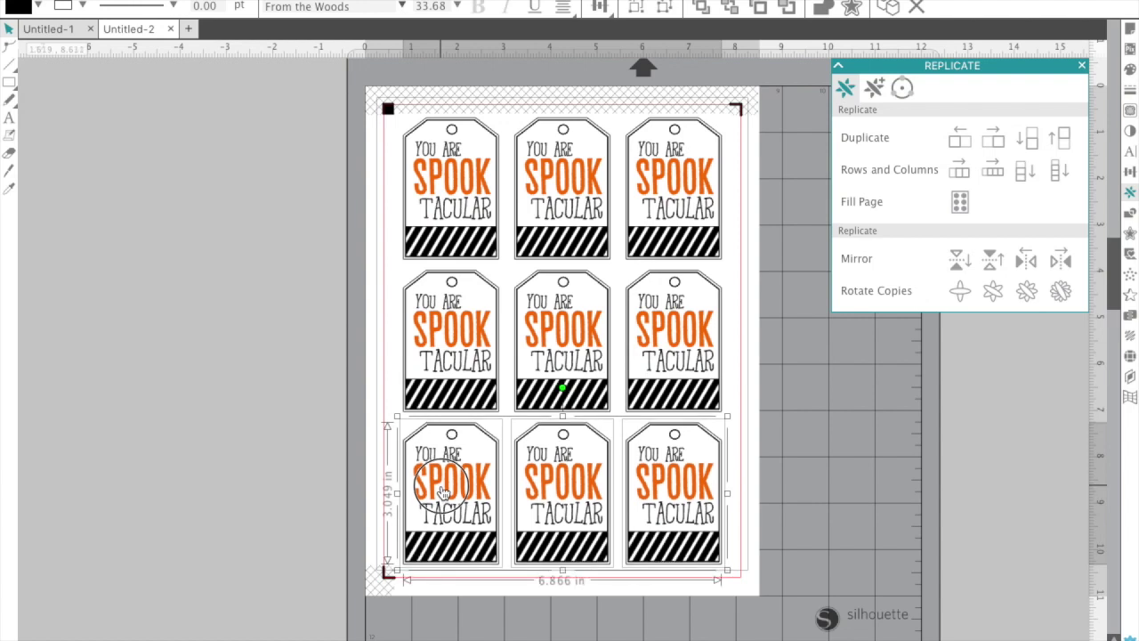
pyautogui.click(388, 383)
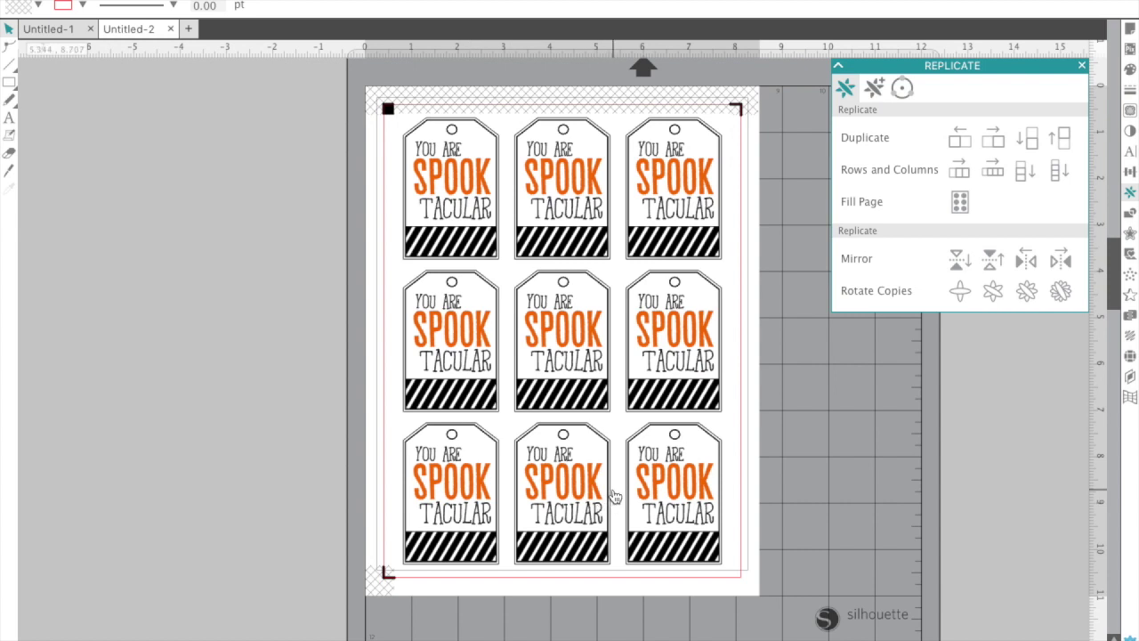
pyautogui.click(1087, 65)
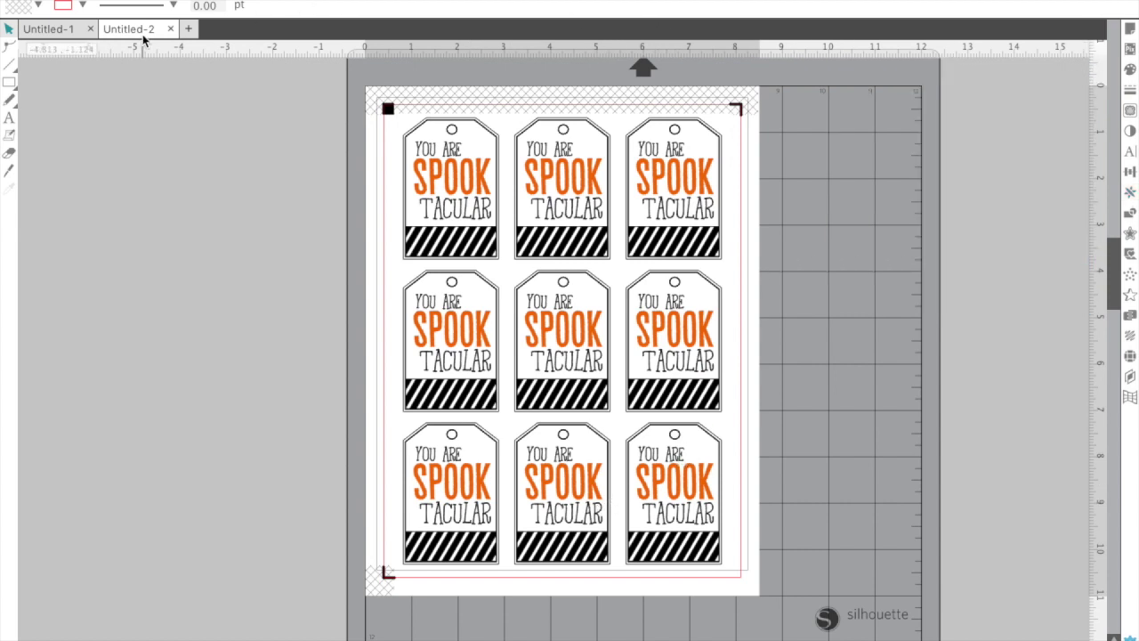
# - Print the nine-tag sheet at Best quality on the HP DeskJet 3700 series
pyautogui.press('super+p')
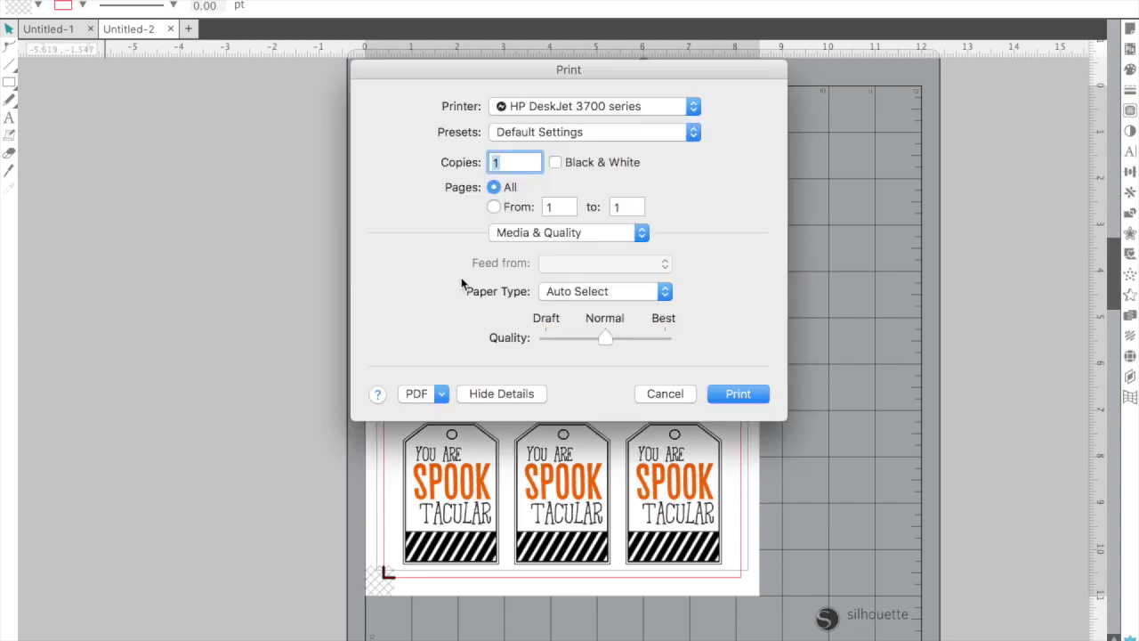
pyautogui.moveTo(604, 339); pyautogui.dragTo(667, 339)
pyautogui.press('Return')
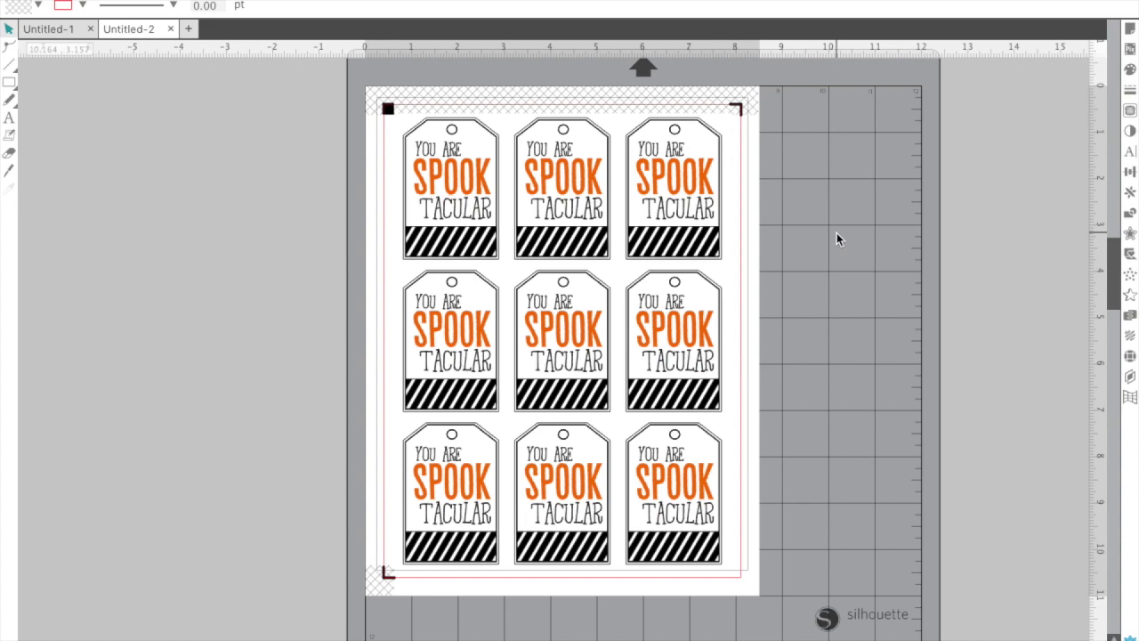
pyautogui.scroll(1, 836, 232)
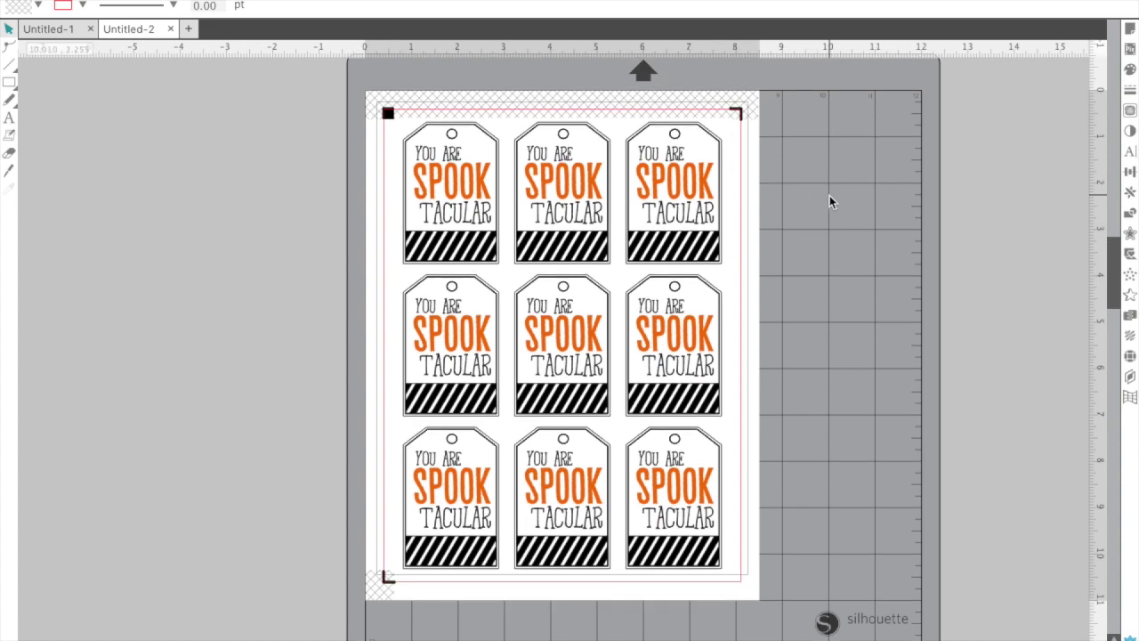
# - Scroll up to view the cut settings: Cardstock, AutoBlade, CAMEO 3
pyautogui.scroll(2, 830, 196)
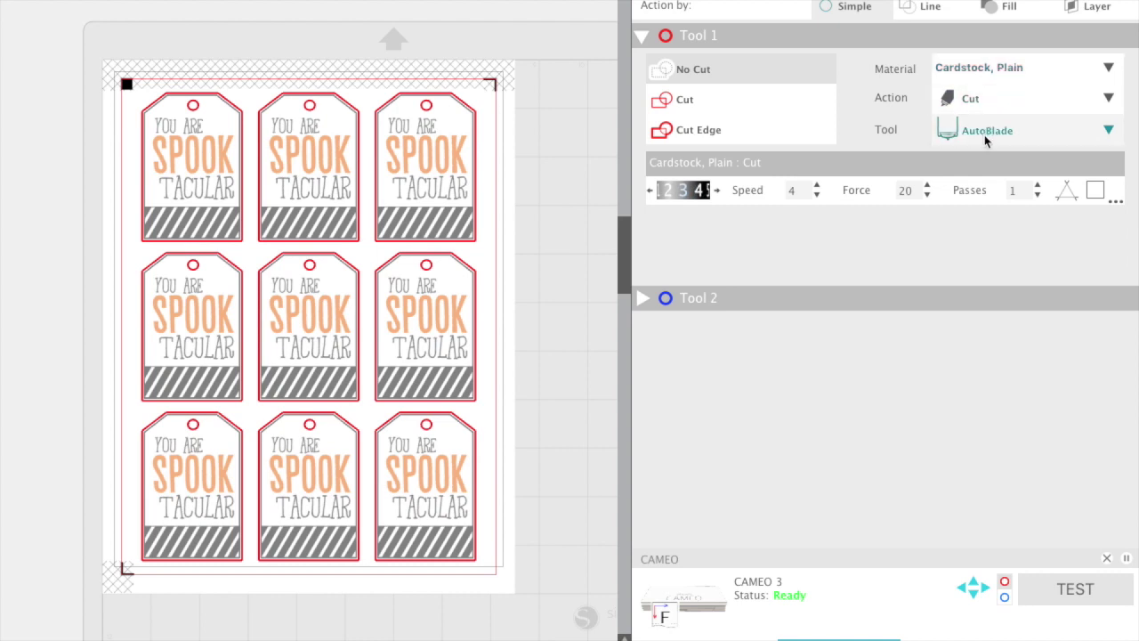
pyautogui.click(1026, 140)
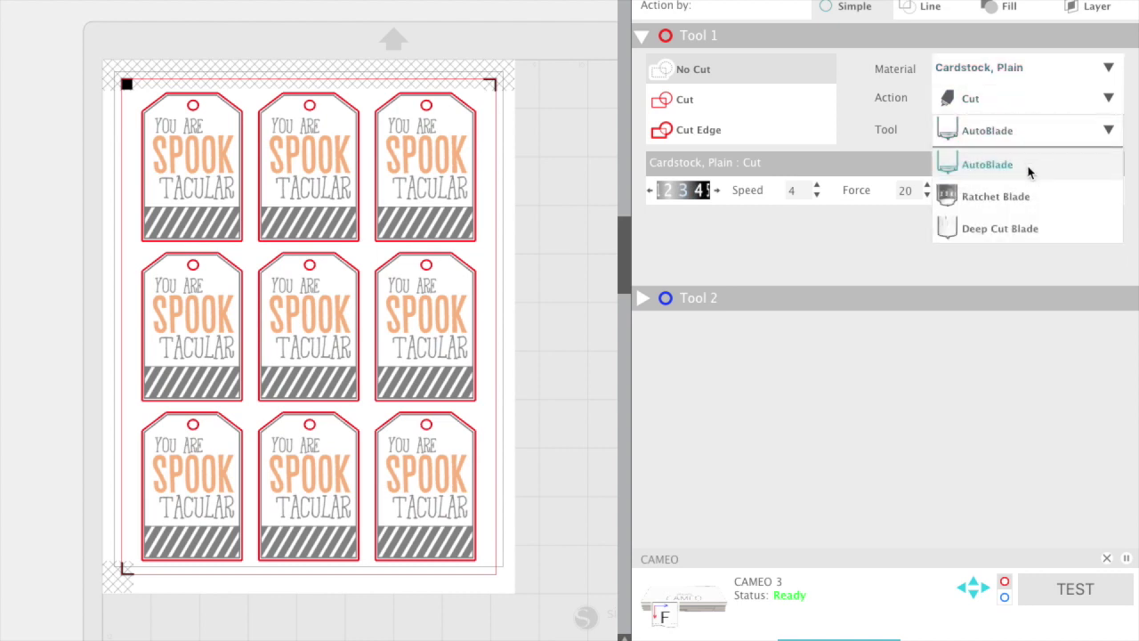
pyautogui.click(1042, 176)
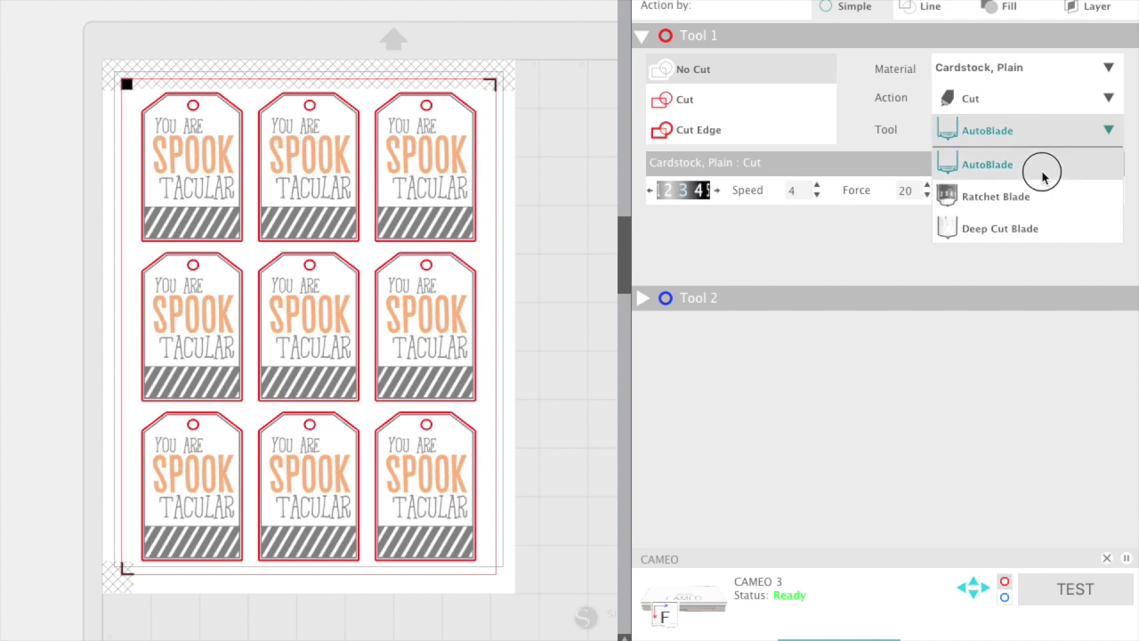